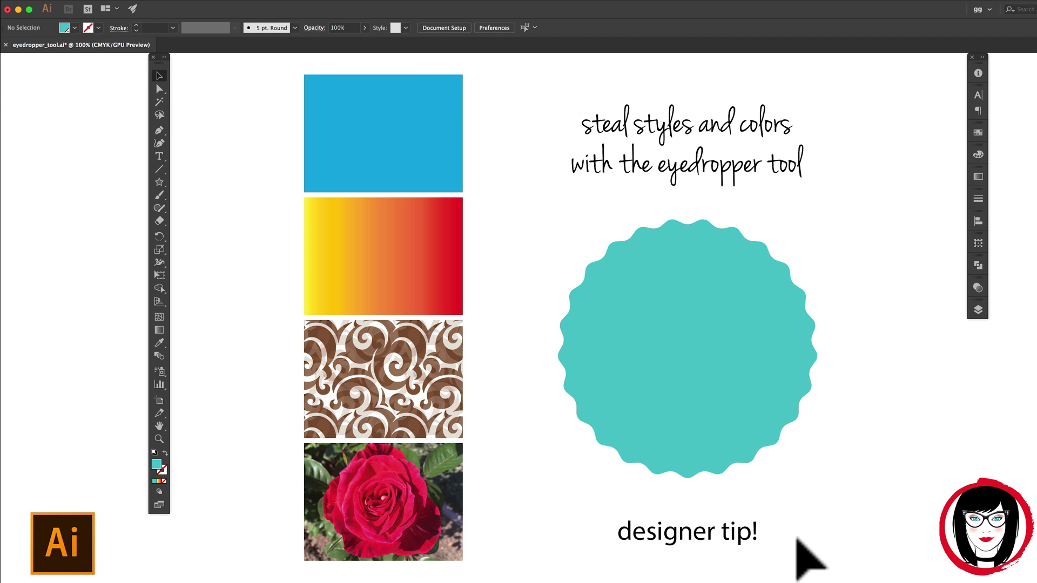
Fill the teal seal with the top rectangle's blue using the Eyedropper.
left_click(747, 390)
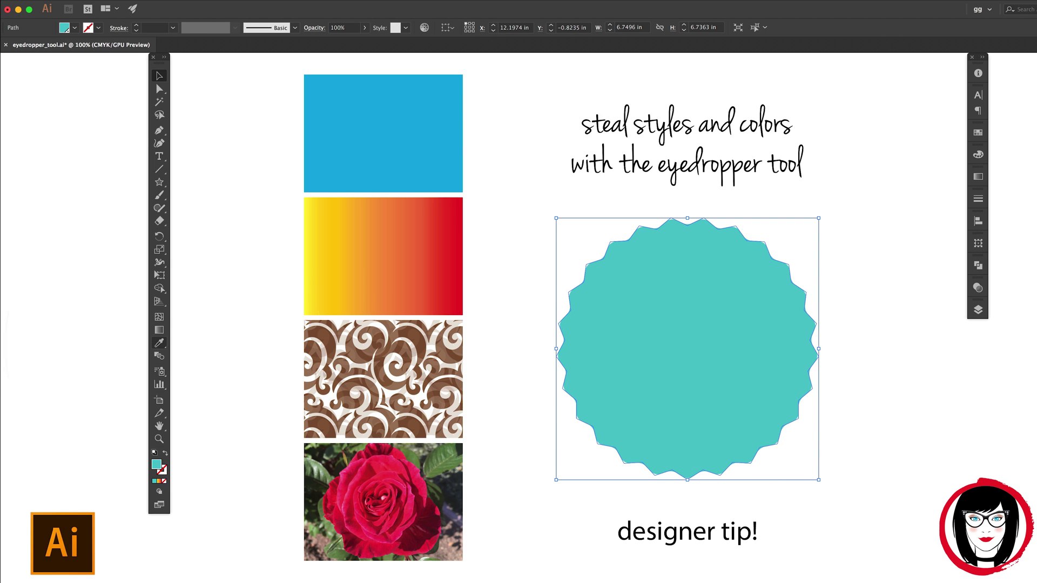
left_click(160, 343)
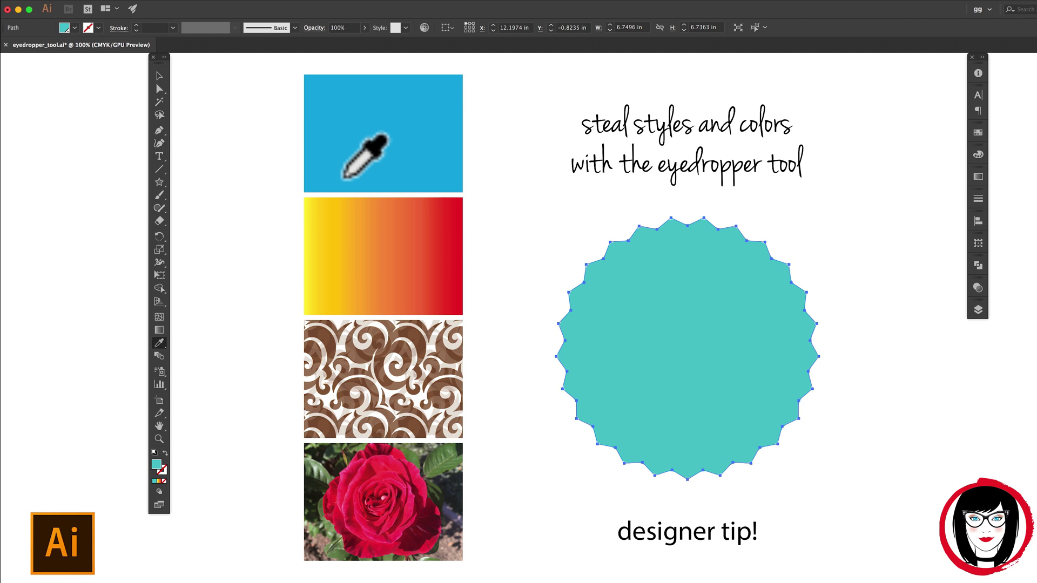
left_click(361, 173)
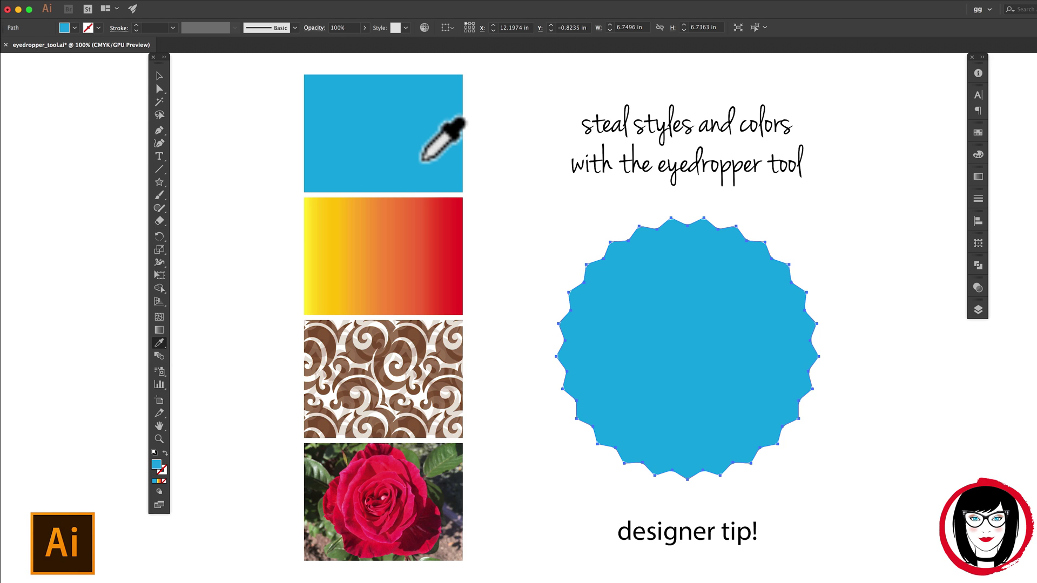
Try the yellow-to-red gradient, the brown swirl pattern and two rose reds on the seal.
left_click(411, 264)
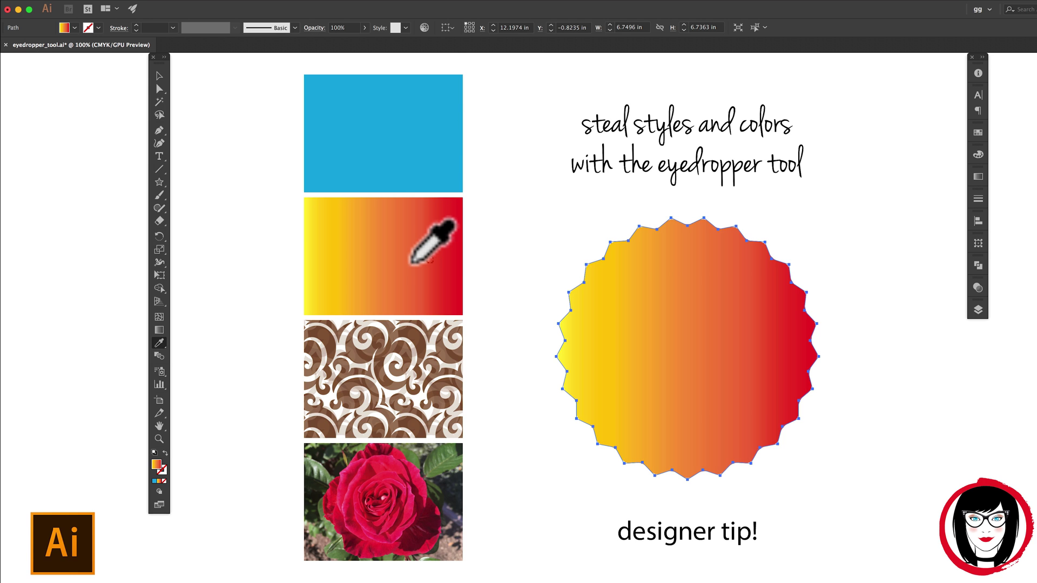
left_click(384, 373)
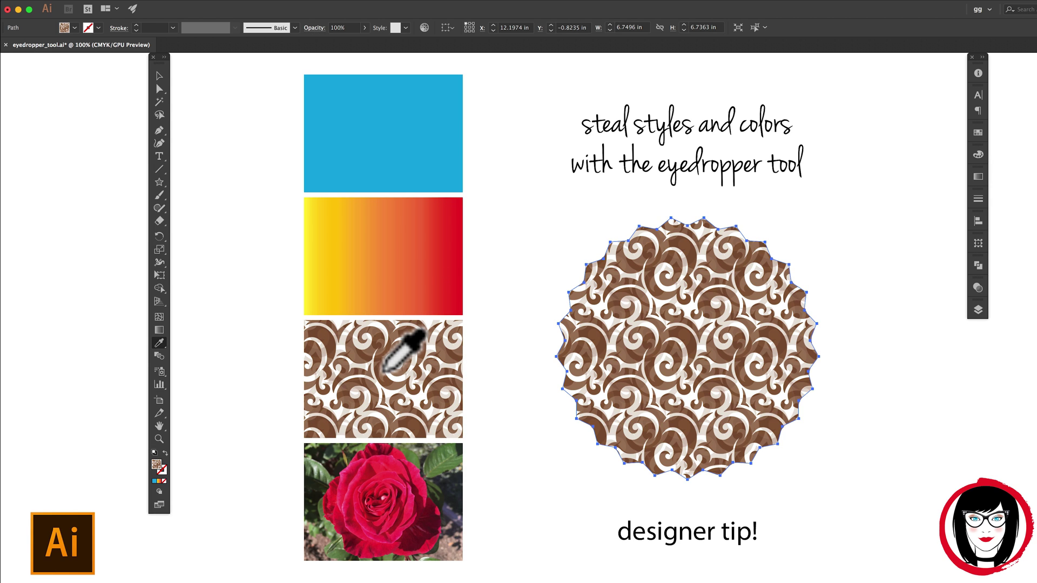
left_click(370, 463)
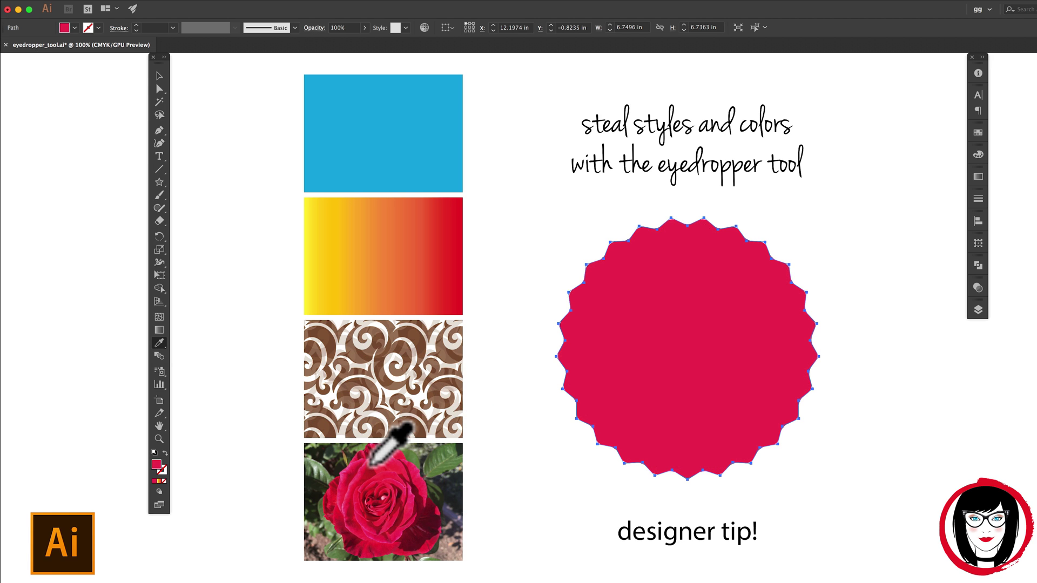
left_click(354, 485)
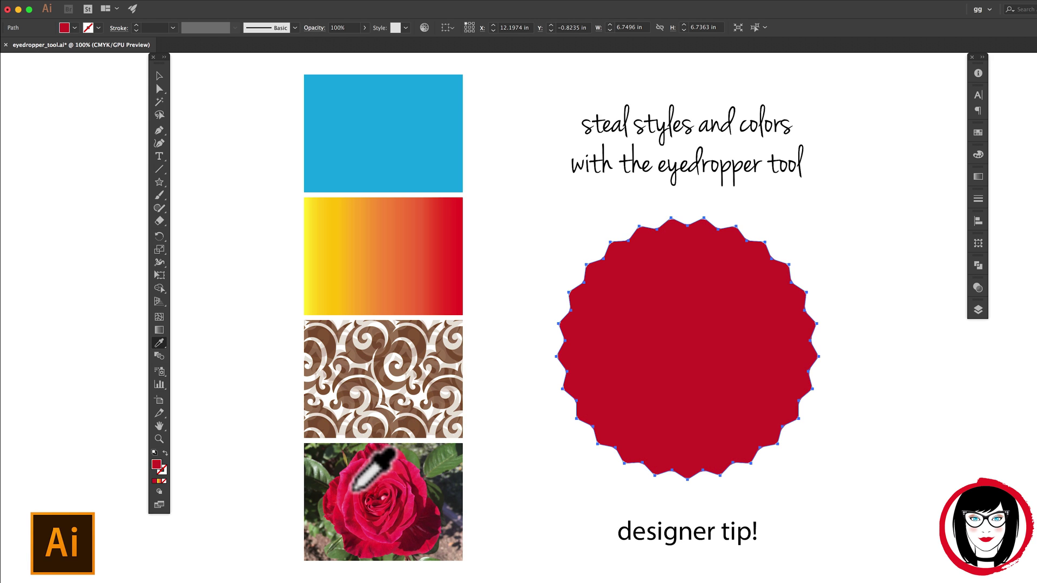
Sample various reds and leaf greens from the rose photo, settling the seal on red.
left_click(436, 461)
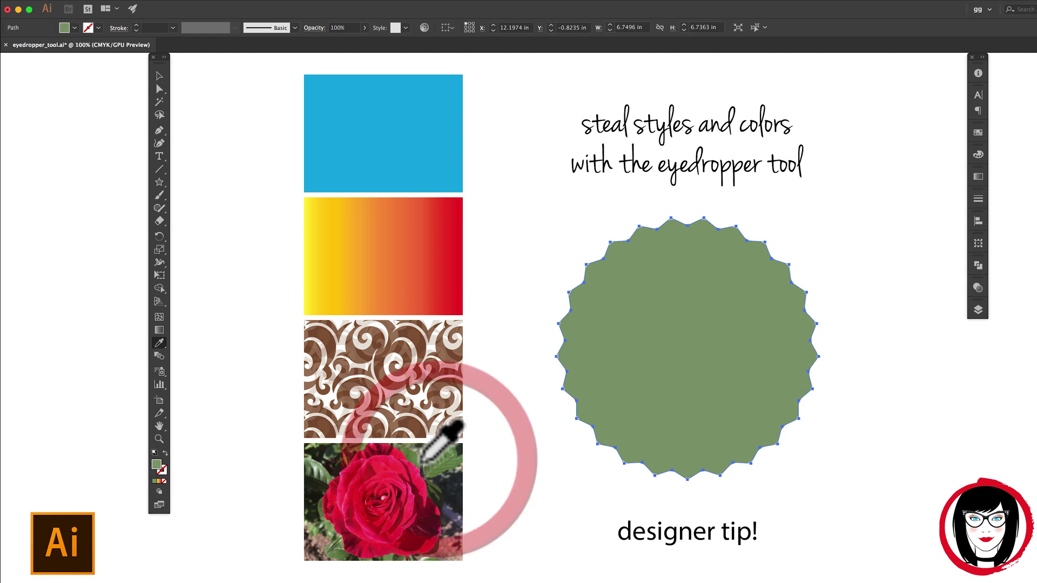
left_click(408, 536)
left_click(334, 532)
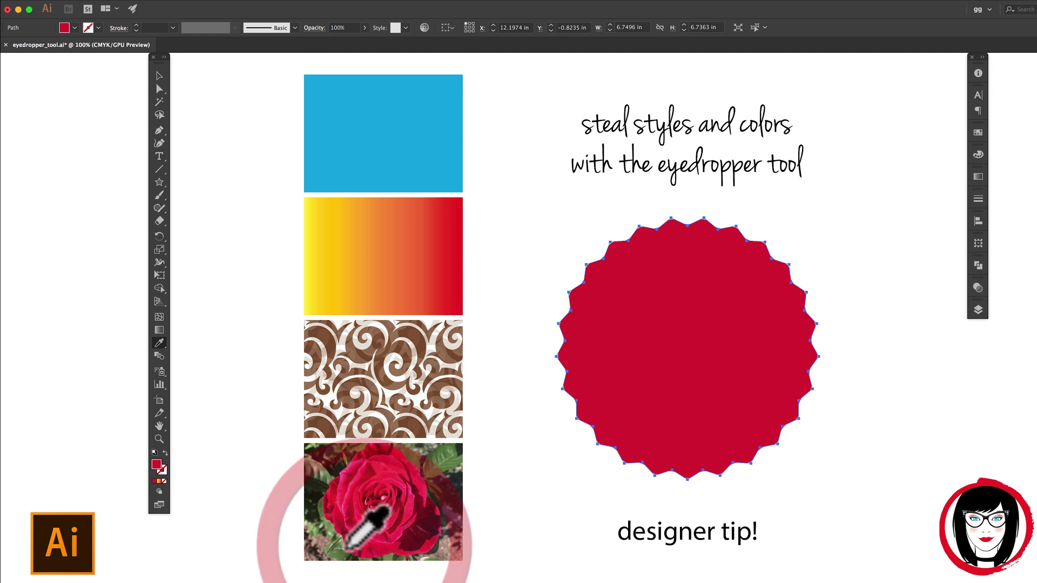
left_click(336, 518)
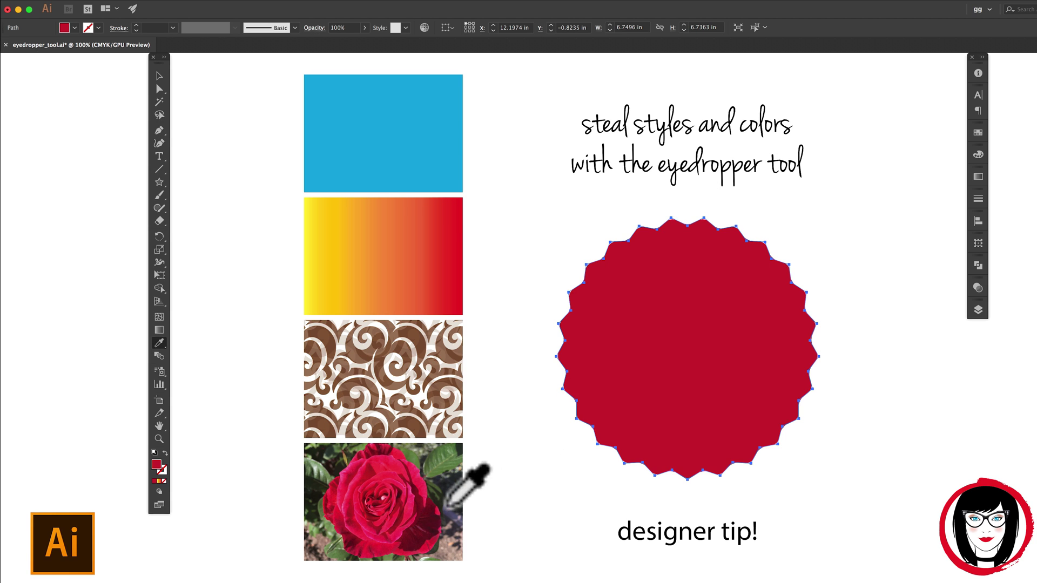
left_click(432, 459)
left_click(424, 458)
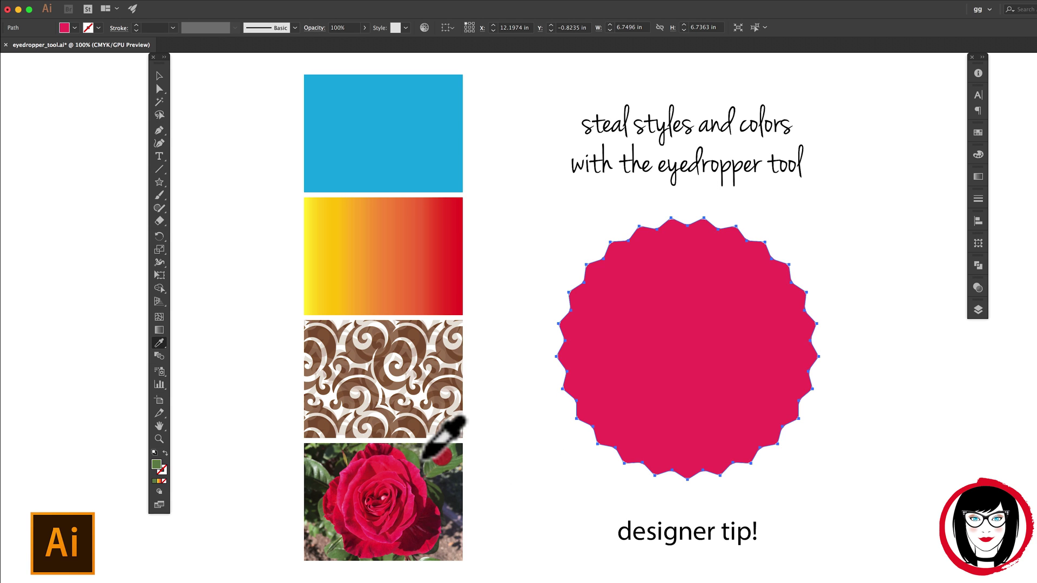
left_click(376, 471)
left_click(306, 459)
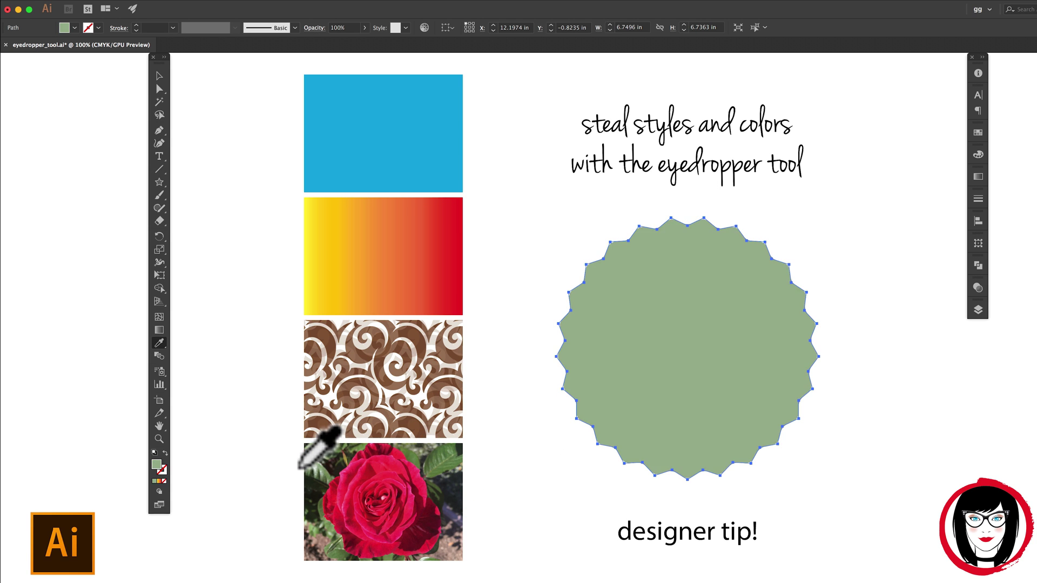
left_click(343, 480)
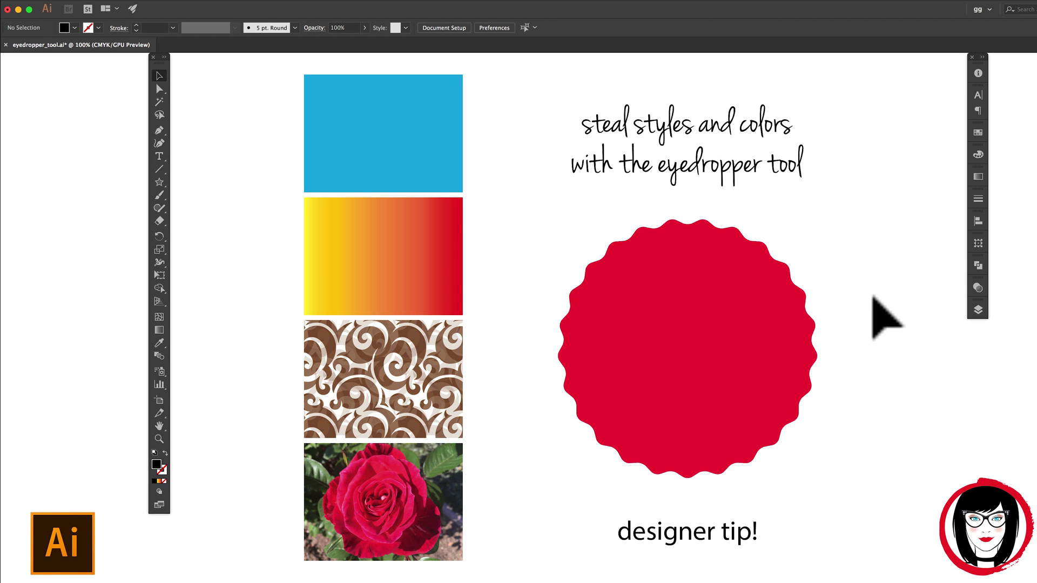
Recolour the 'steal styles and colors' headline with the top rectangle's blue, then deselect.
left_click(731, 151)
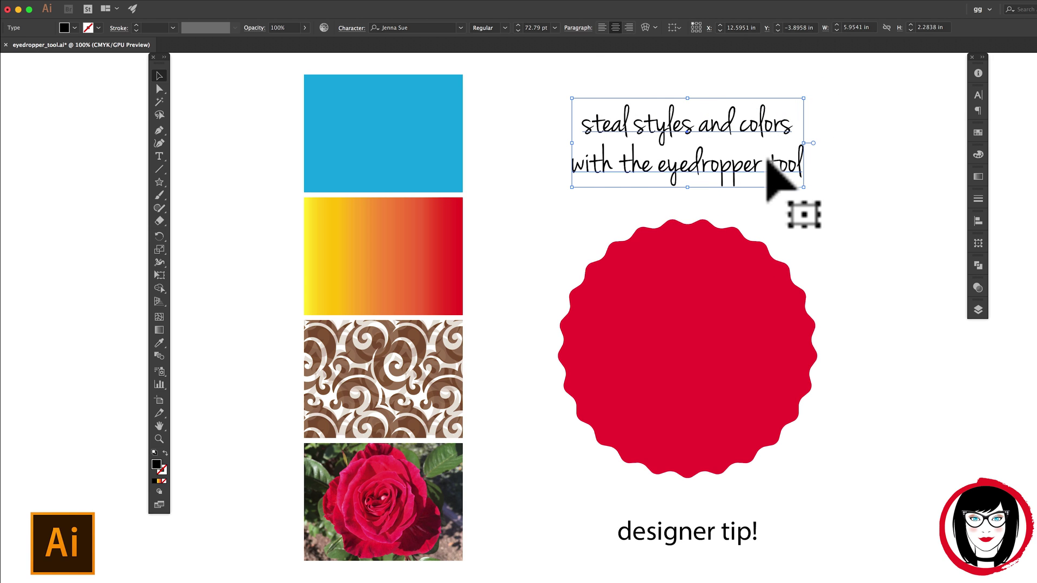
left_click(159, 343)
key("super+shift+a")
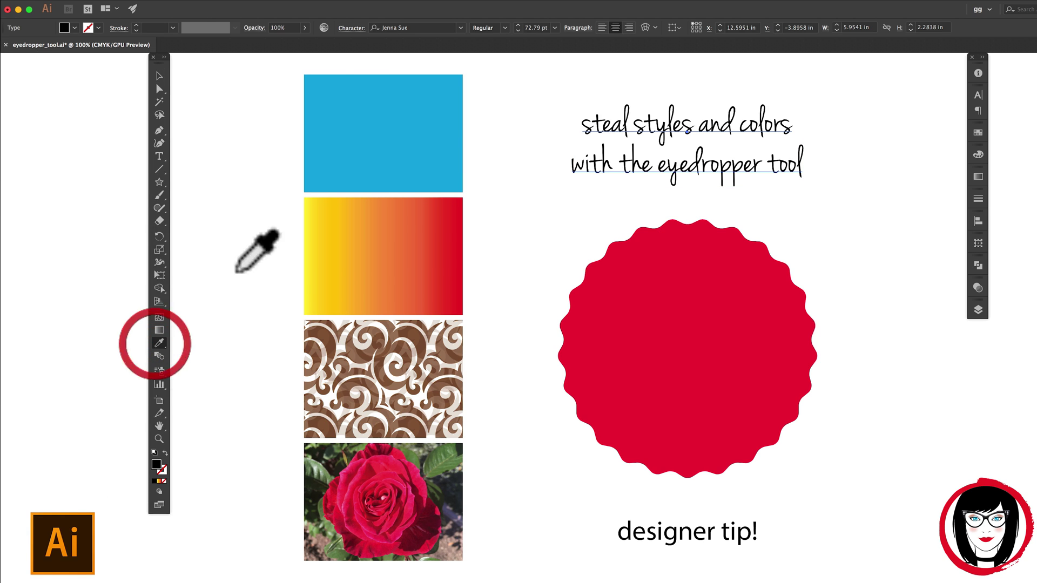
left_click(341, 141)
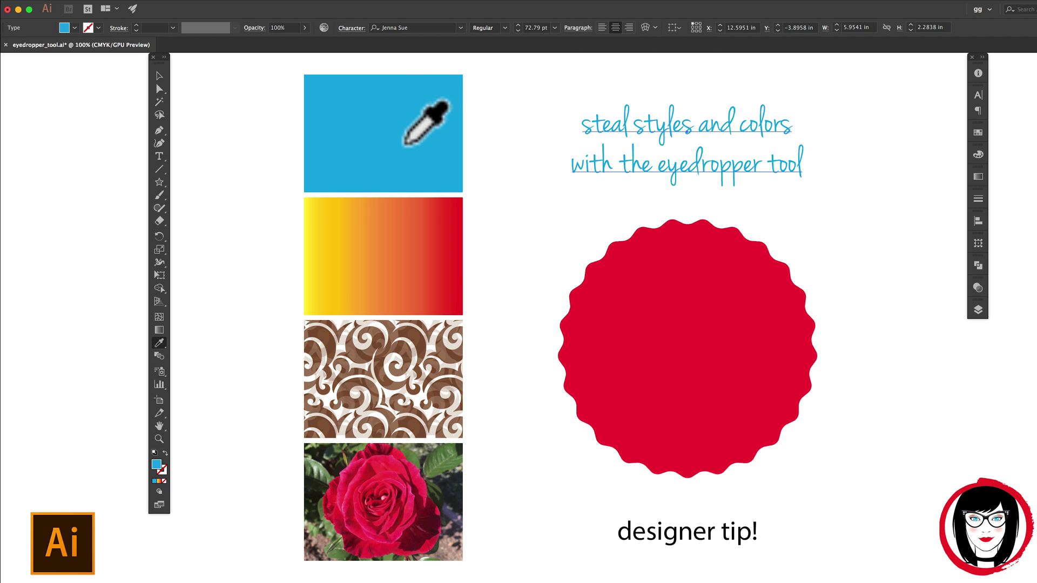
key("v")
left_click(897, 320)
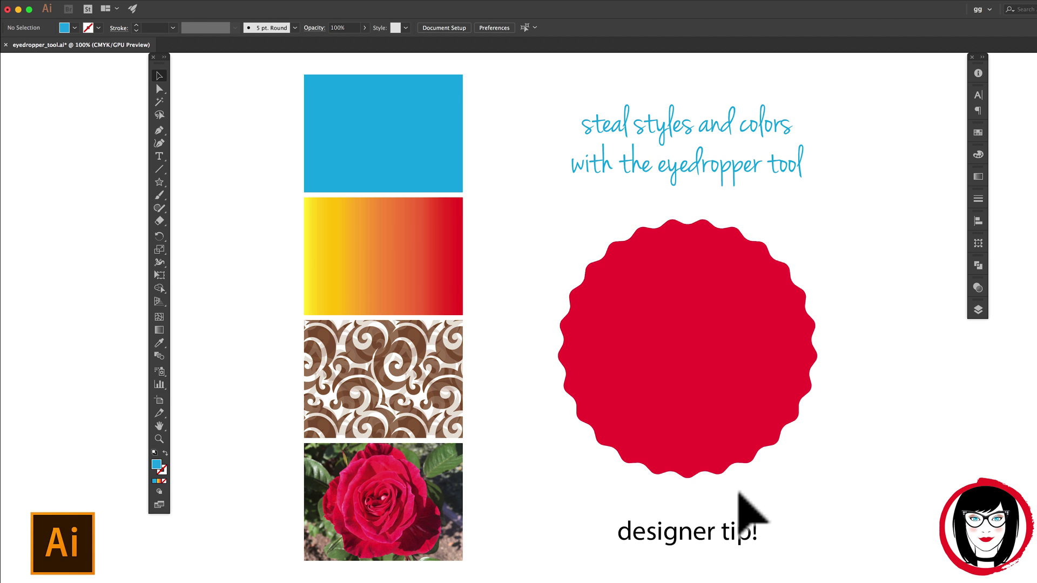
Copy the headline's blue Jenna Sue style onto 'designer tip!' and deselect it.
left_click(727, 509)
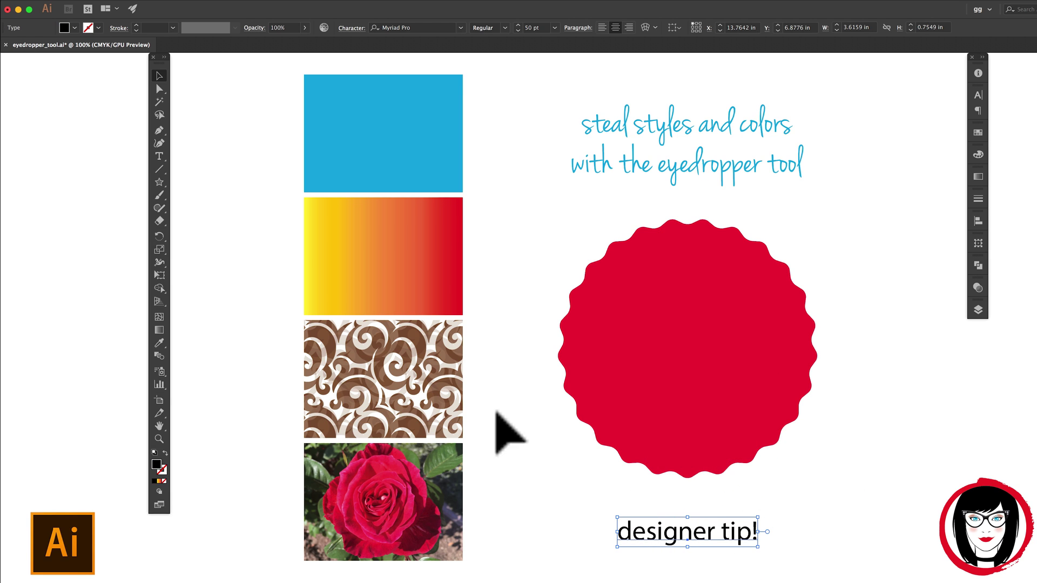
left_click(160, 343)
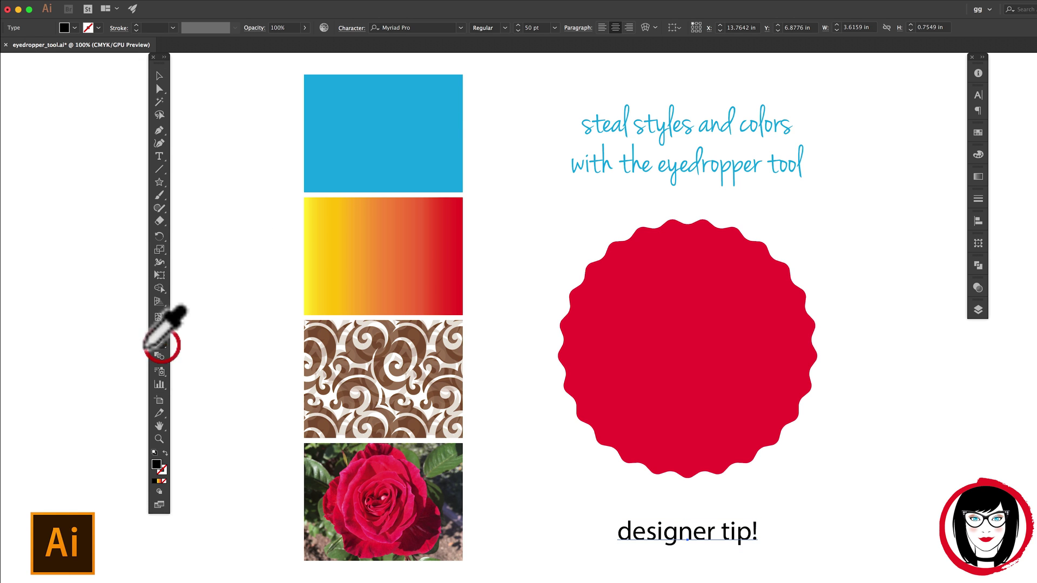
left_click(616, 167)
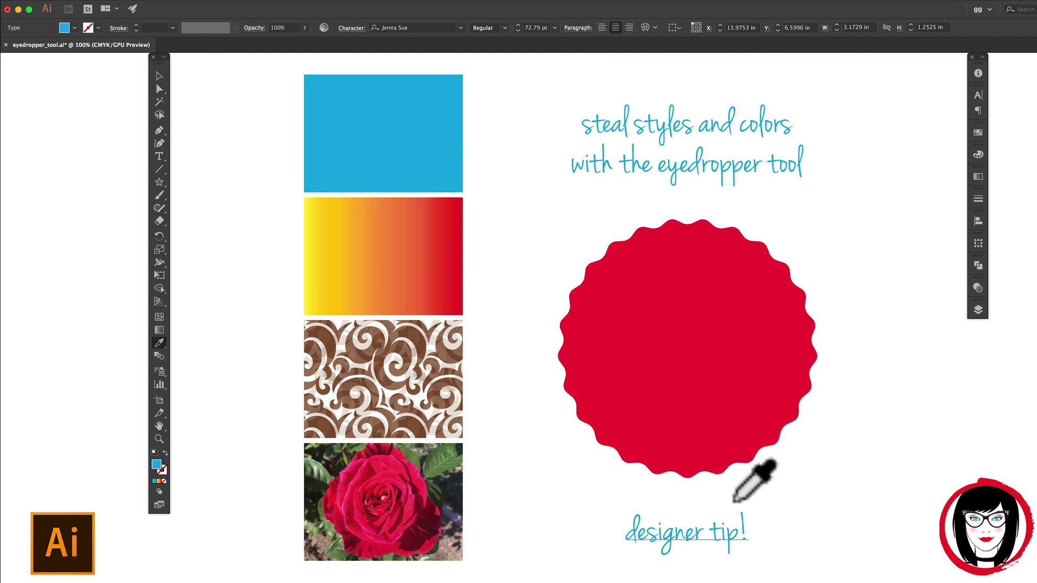
key("v")
left_click(953, 278)
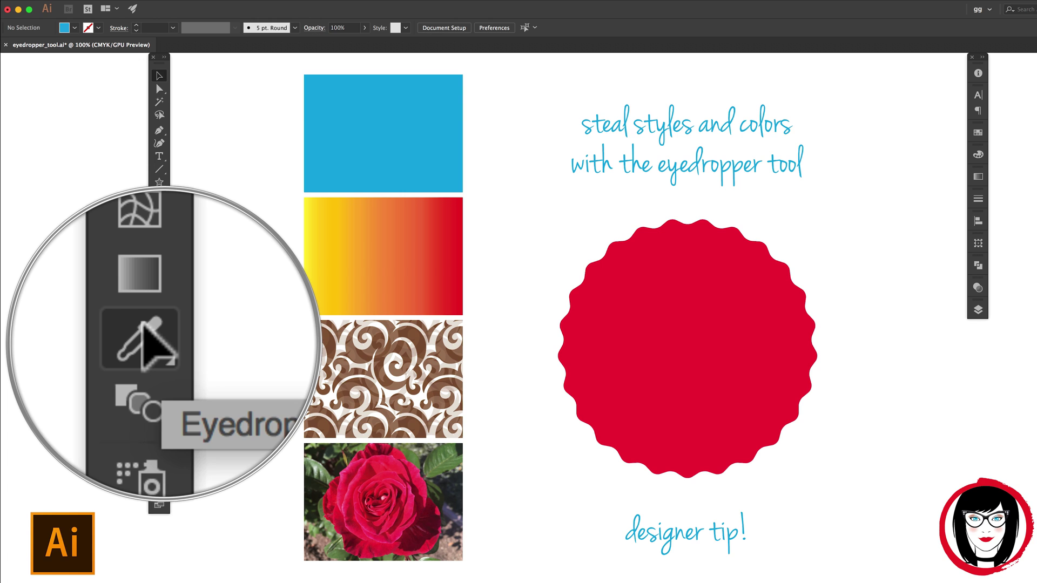
left_click(158, 339)
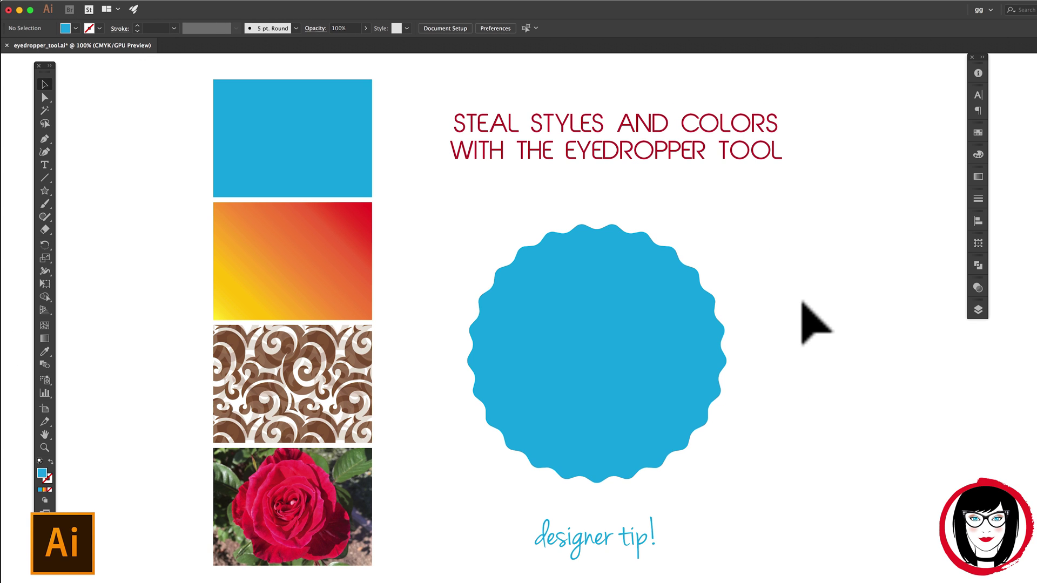
Copy the gradient rectangle's yellow-to-red fill onto the wavy seal.
left_click(604, 278)
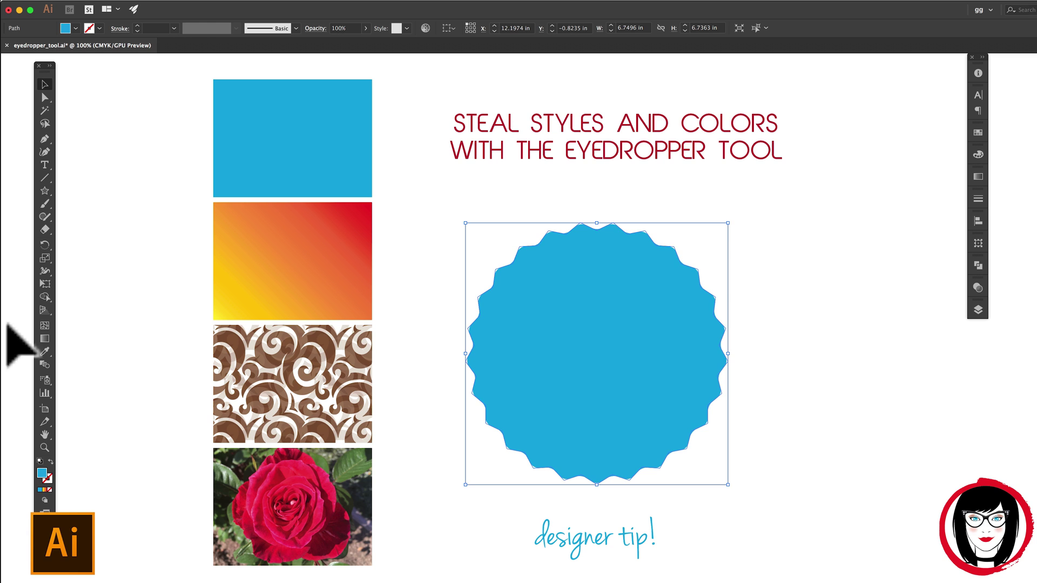
left_click(45, 351)
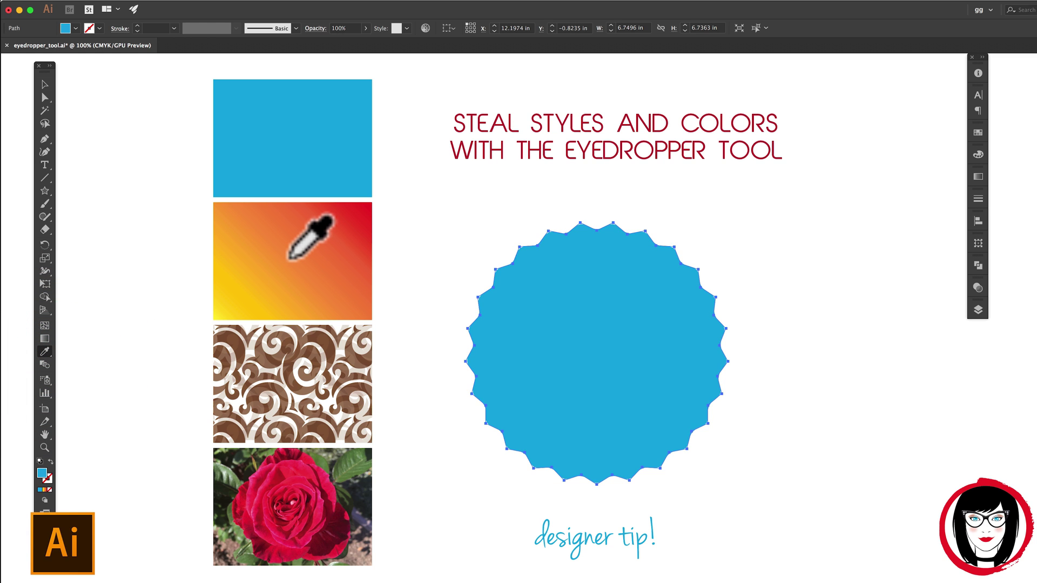
left_click(290, 258)
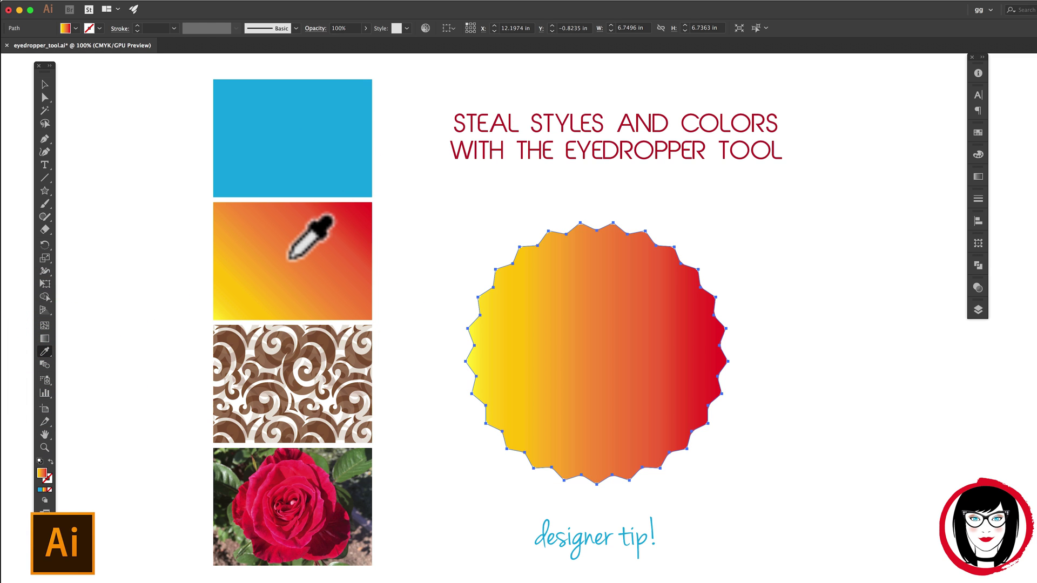
Set the seal's gradient angle to 45°, compare with the rectangle, then reset it to 0°.
left_click(978, 177)
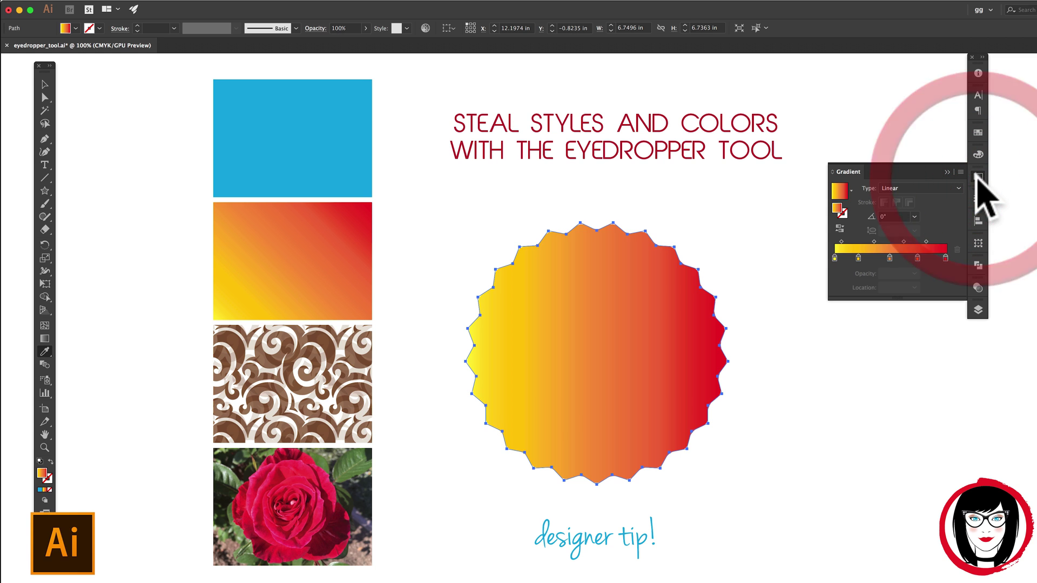
left_click(874, 216)
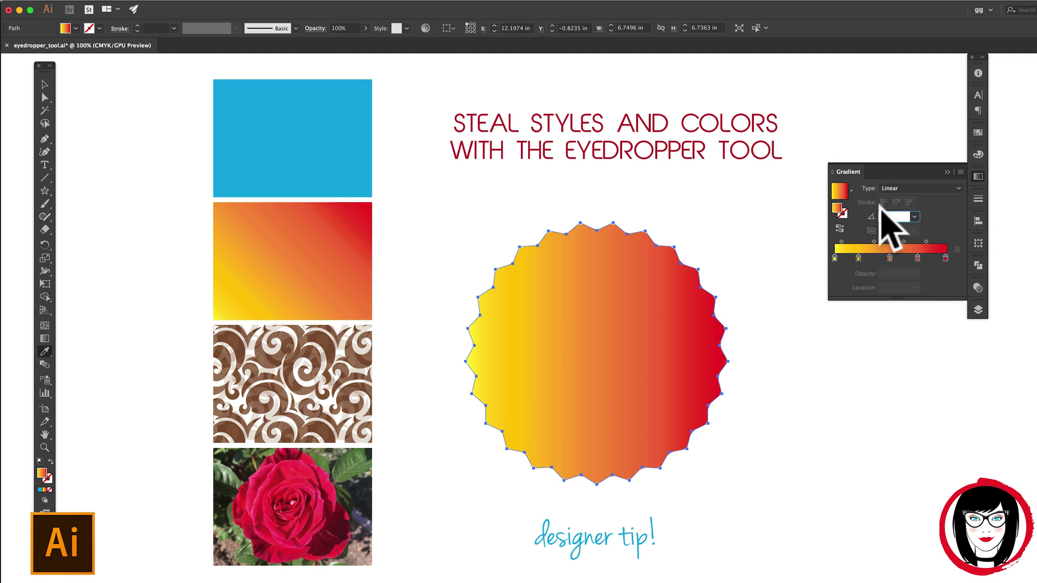
type("45")
key("Return")
key("v")
left_click(255, 258)
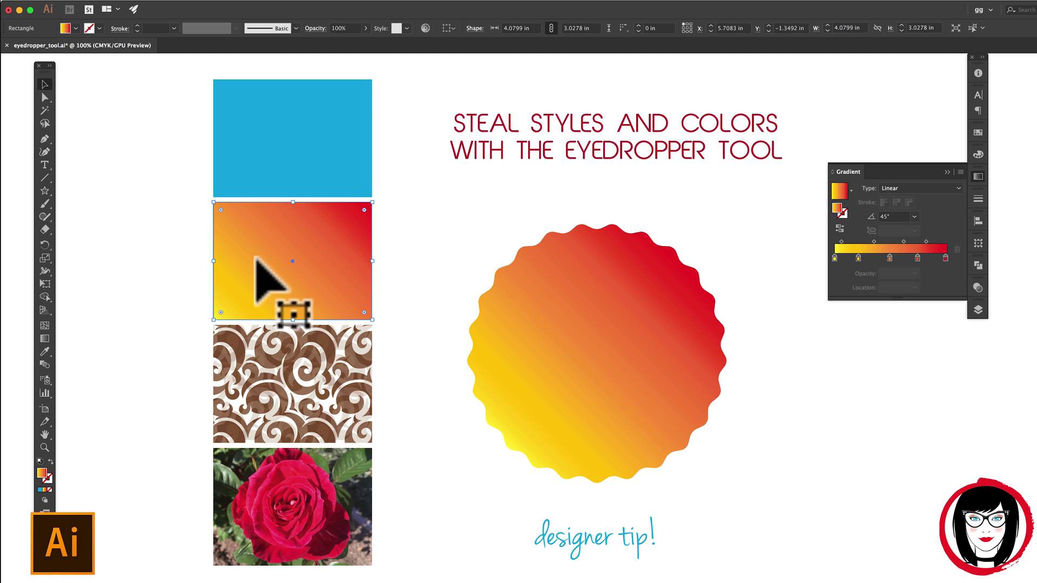
left_click(566, 309)
left_click(878, 215)
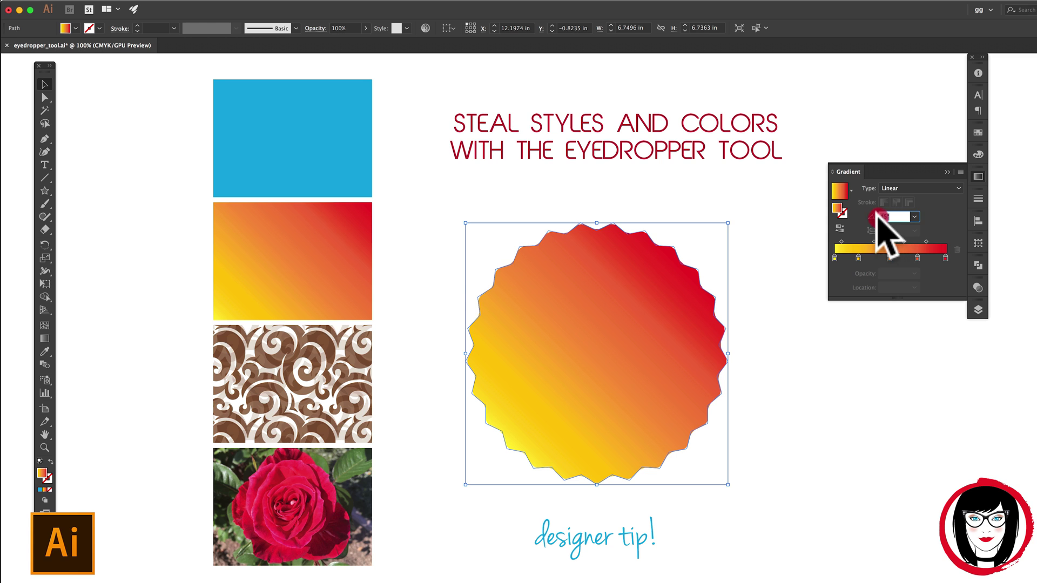
type("0")
key("Return")
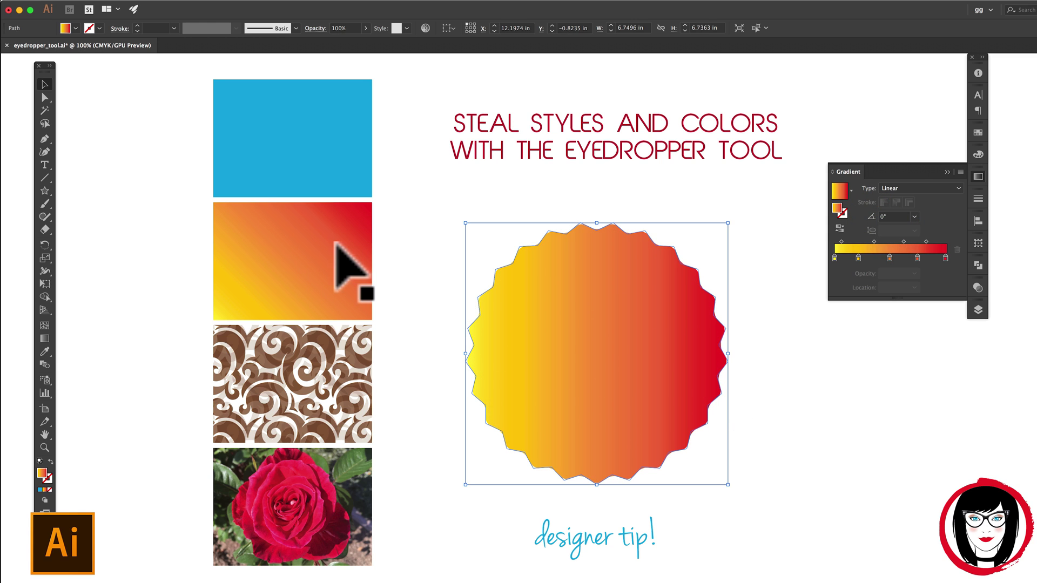
Set the seal's gradient angle to 45° and change the heading to UPPERCASE.
left_click(890, 217)
type("45")
left_click(574, 121)
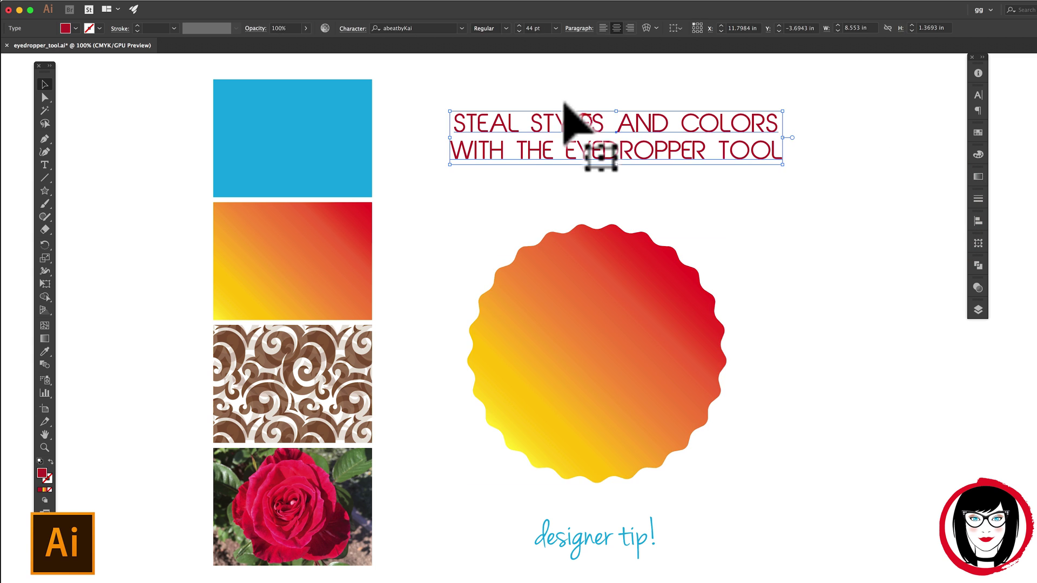
left_click(740, 194)
left_click(695, 144)
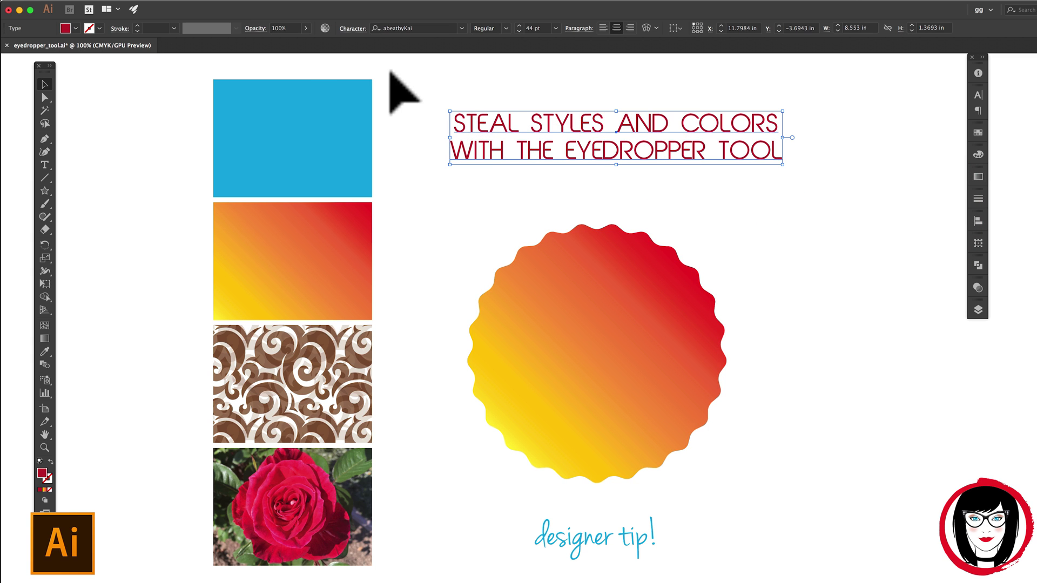
left_click(178, 0)
mouse_move(244, 147)
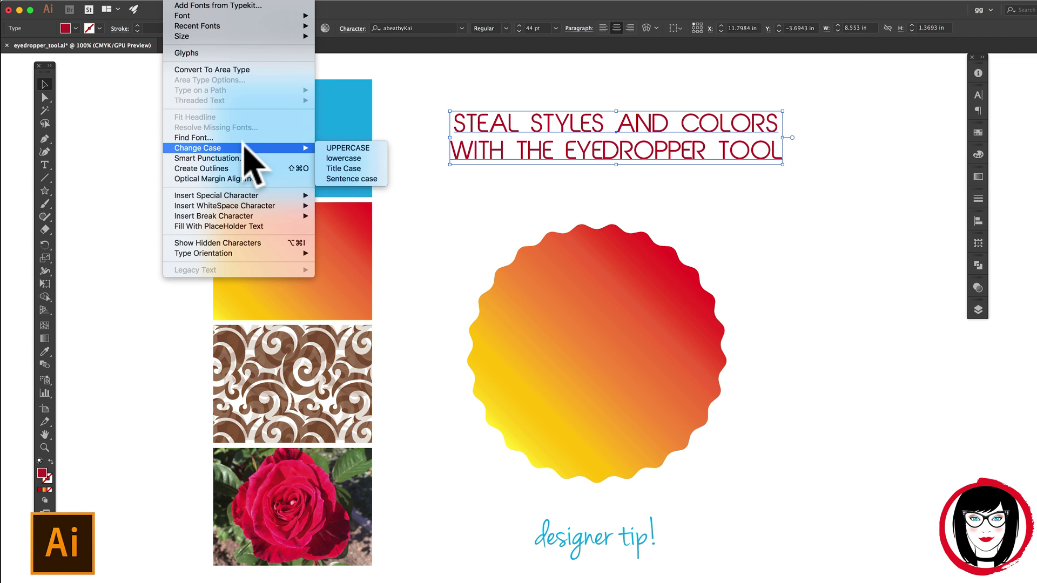
left_click(366, 149)
Copy the heading's red font style onto 'designer tip!' with the Eyedropper.
left_click(645, 537)
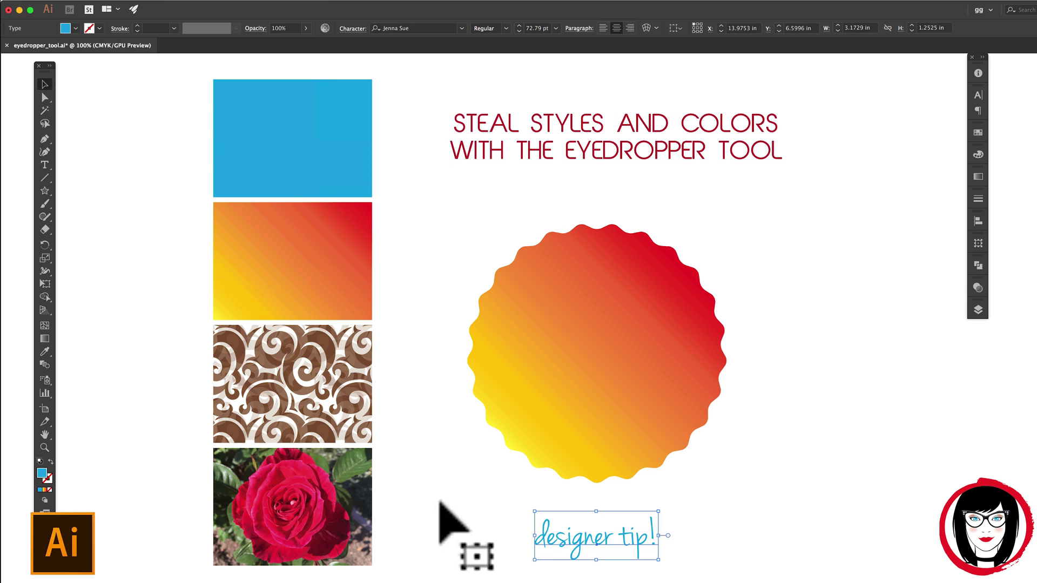
left_click(45, 352)
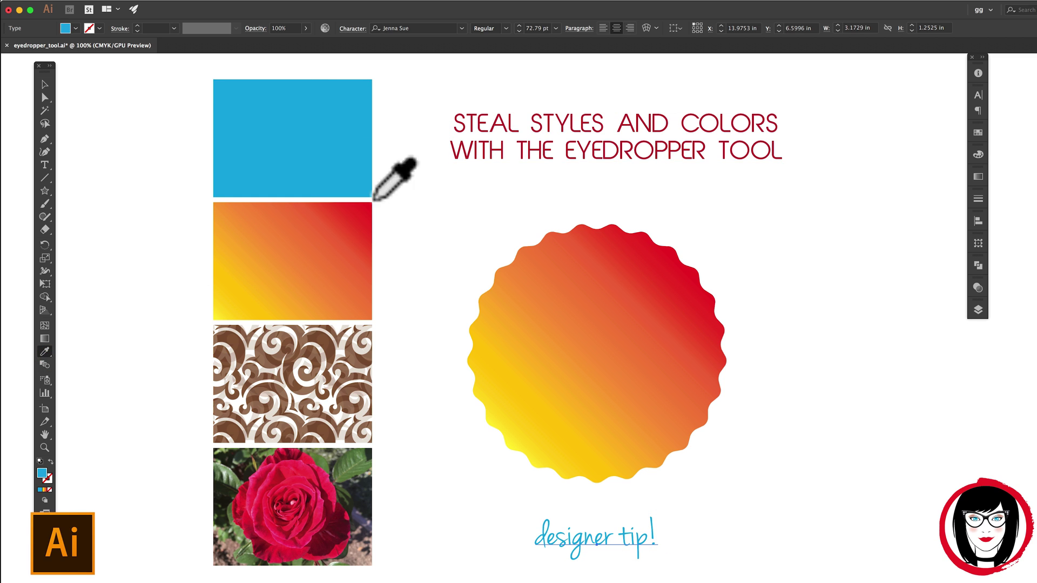
left_click(517, 156)
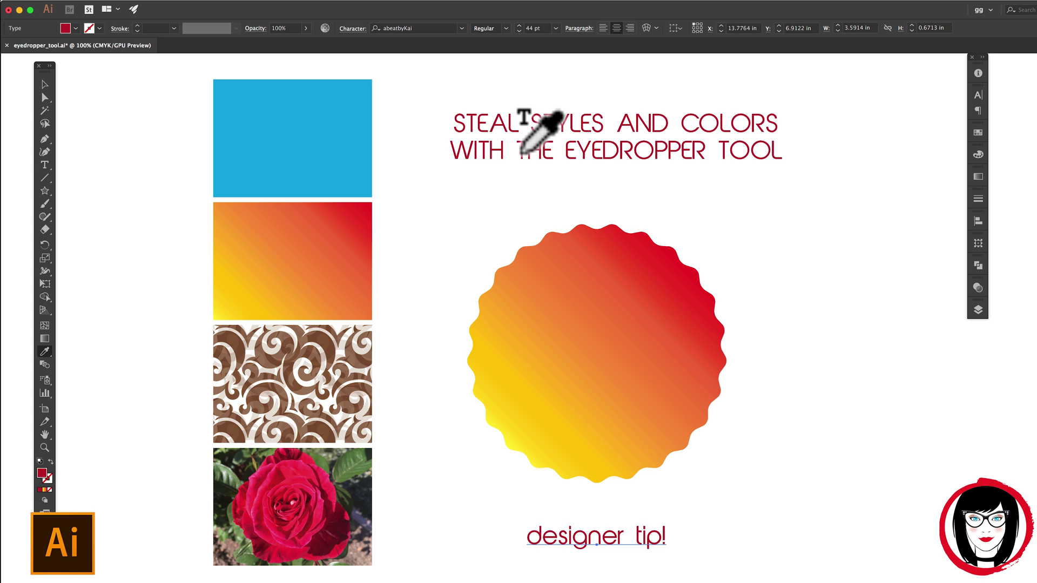
key("v")
left_click(696, 475)
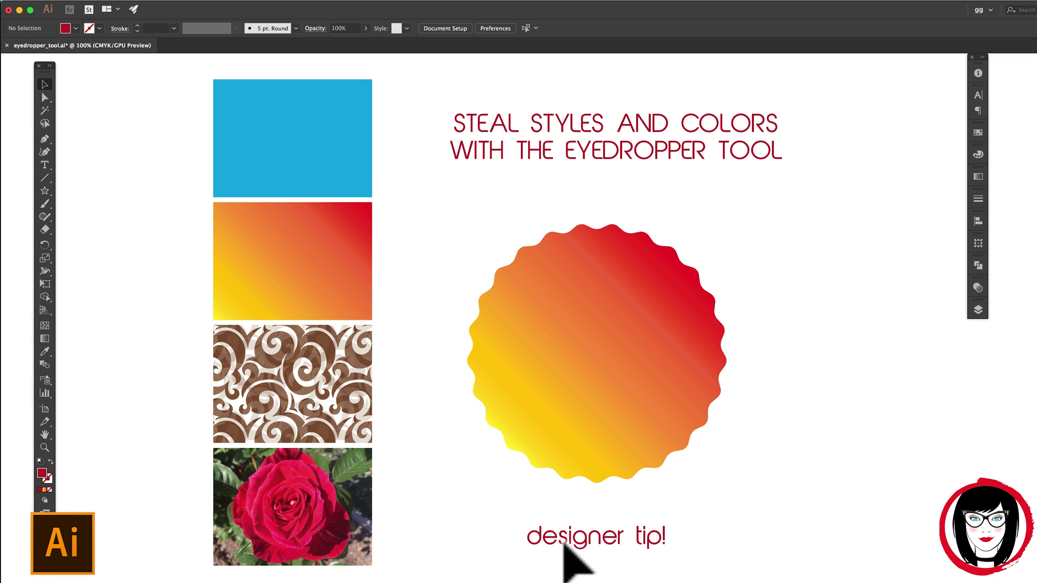
Change 'designer tip!' to UPPERCASE, giving 'DESIGNER TIP!', then deselect.
left_click(592, 538)
left_click(184, 1)
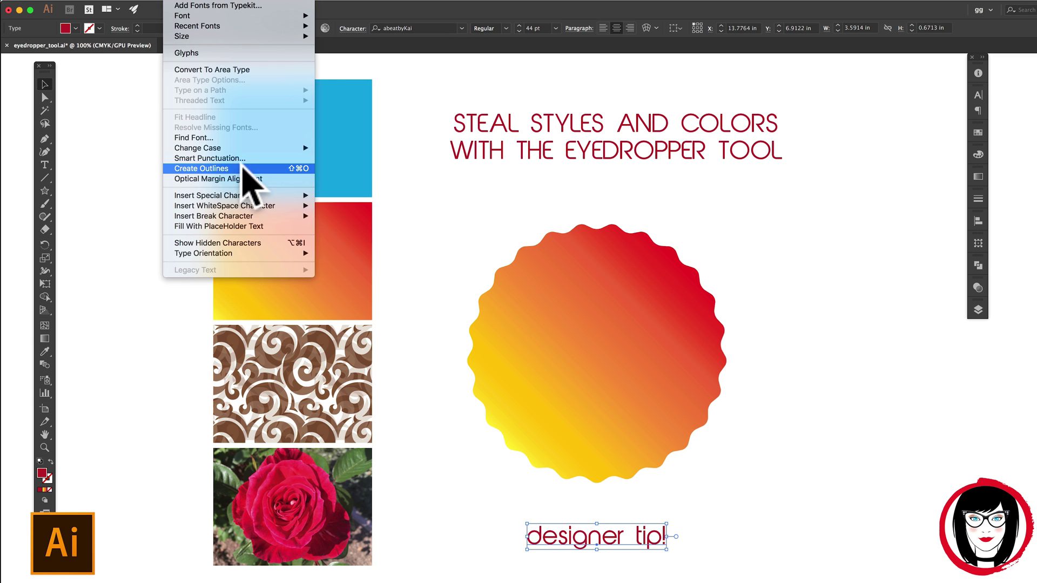
mouse_move(243, 149)
left_click(367, 148)
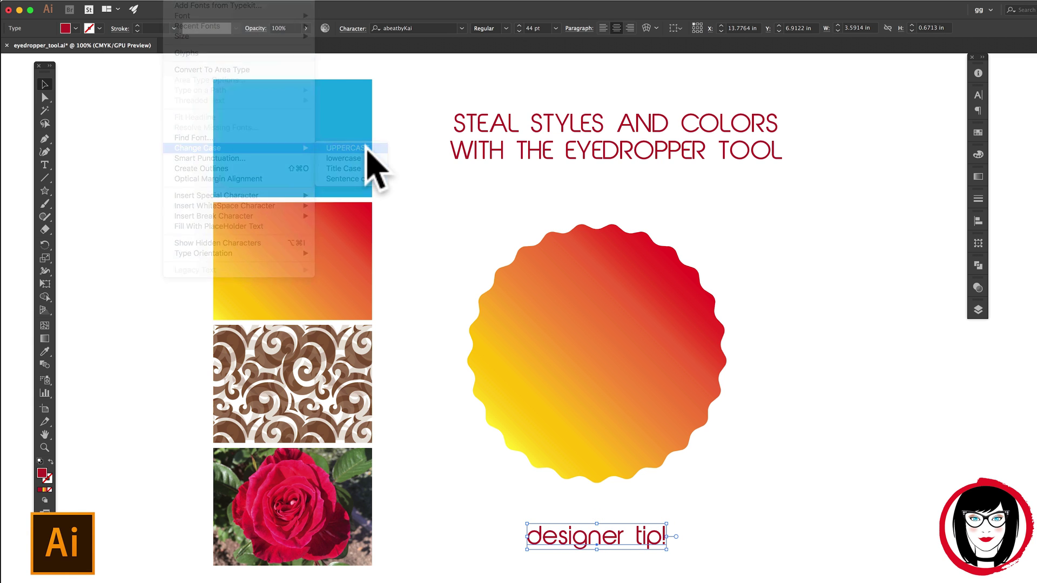
left_click(845, 332)
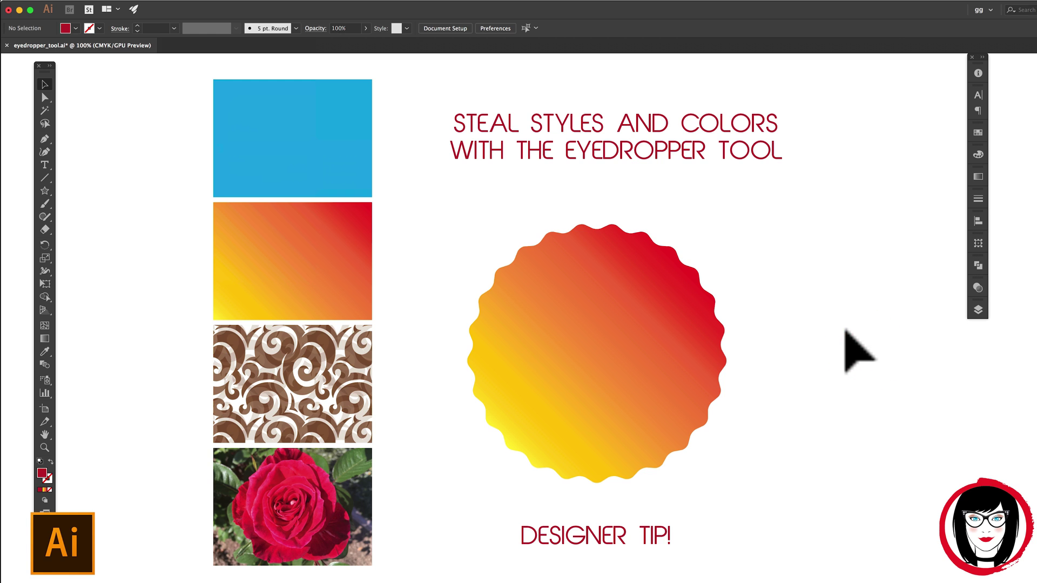
scroll(858, 351, "right", 2)
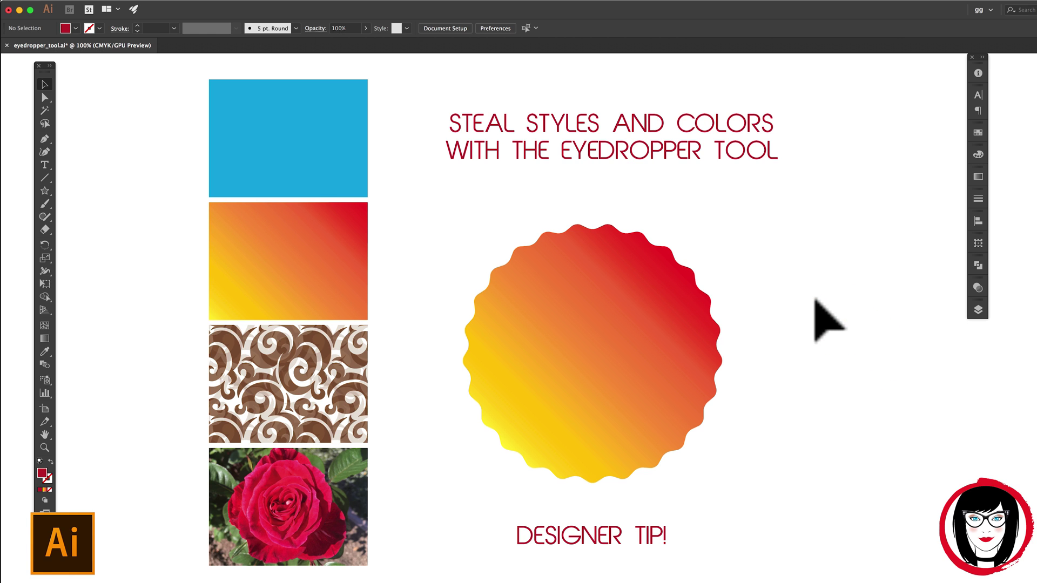